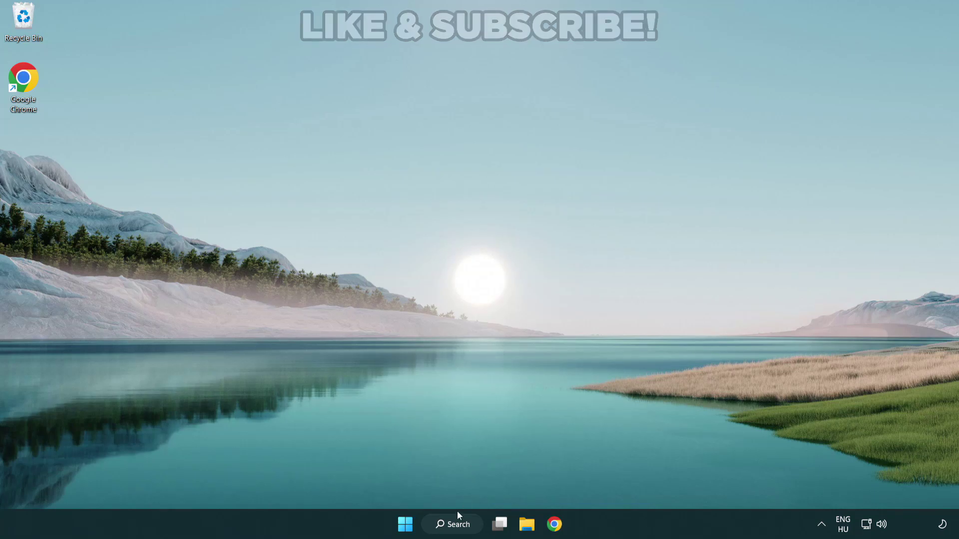
# Step: Search for 'device manager' and launch Device Manager from the best match
pyautogui.click(463, 527)
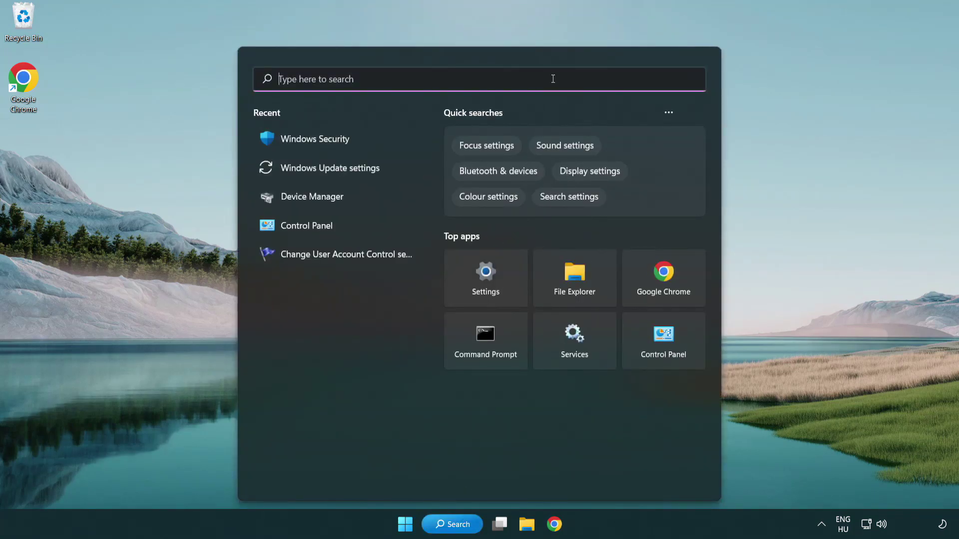
pyautogui.write('device m')
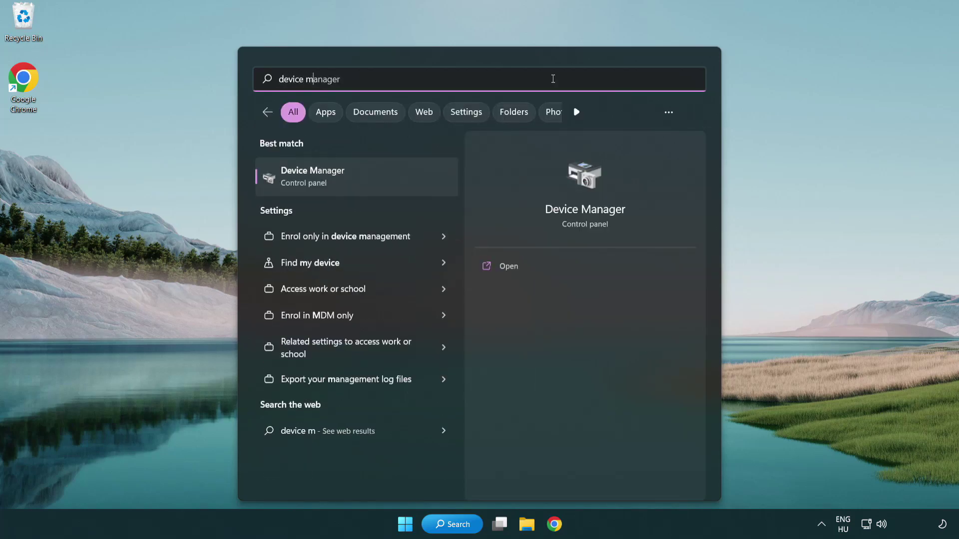
pyautogui.write('anager')
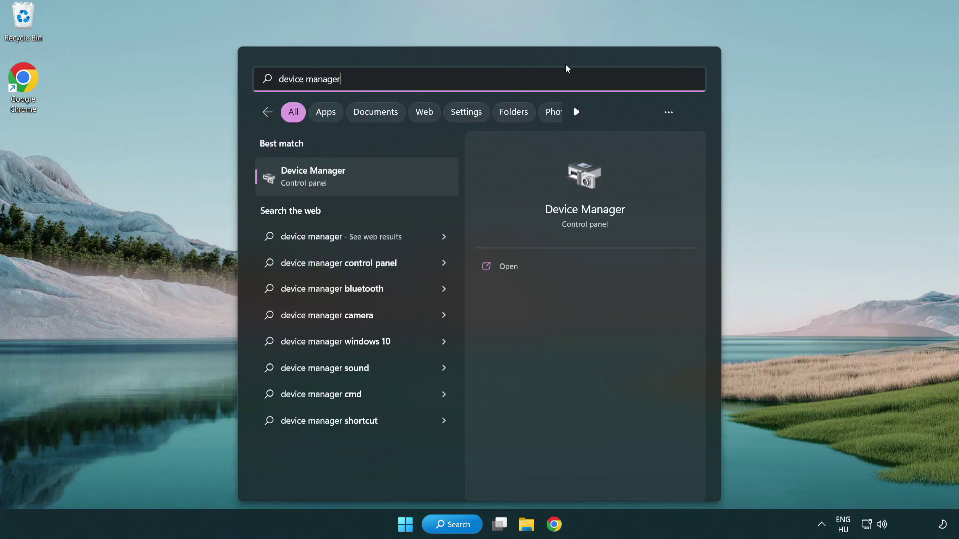
pyautogui.click(383, 183)
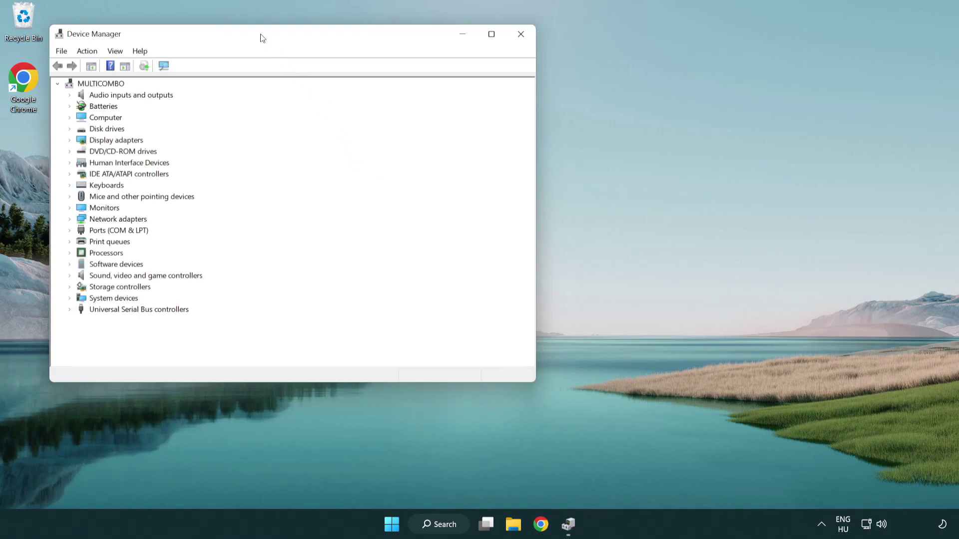
# Step: Expand Display adapters and bring up the context menu for the VMware SVGA 3D adapter
pyautogui.moveTo(262, 38); pyautogui.dragTo(422, 97)
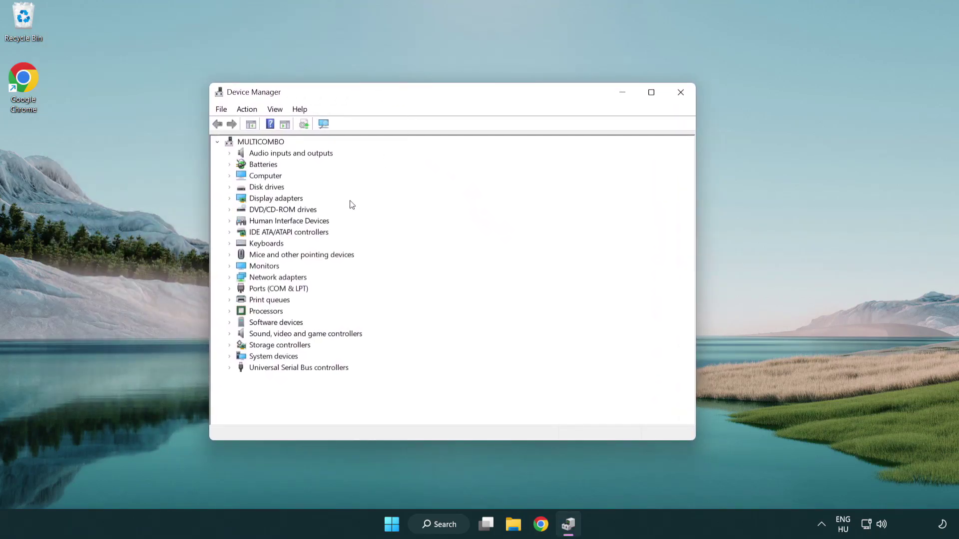
pyautogui.click(263, 200)
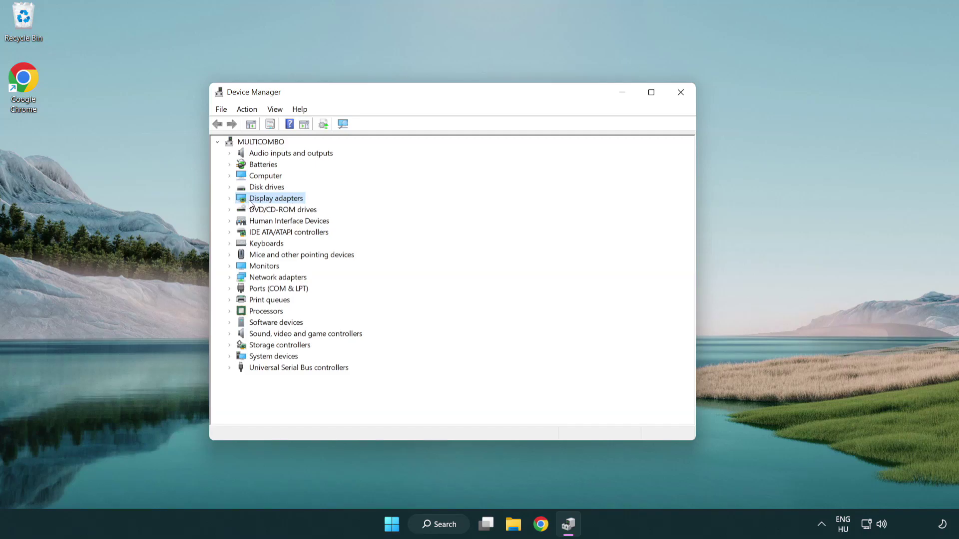
pyautogui.click(230, 199)
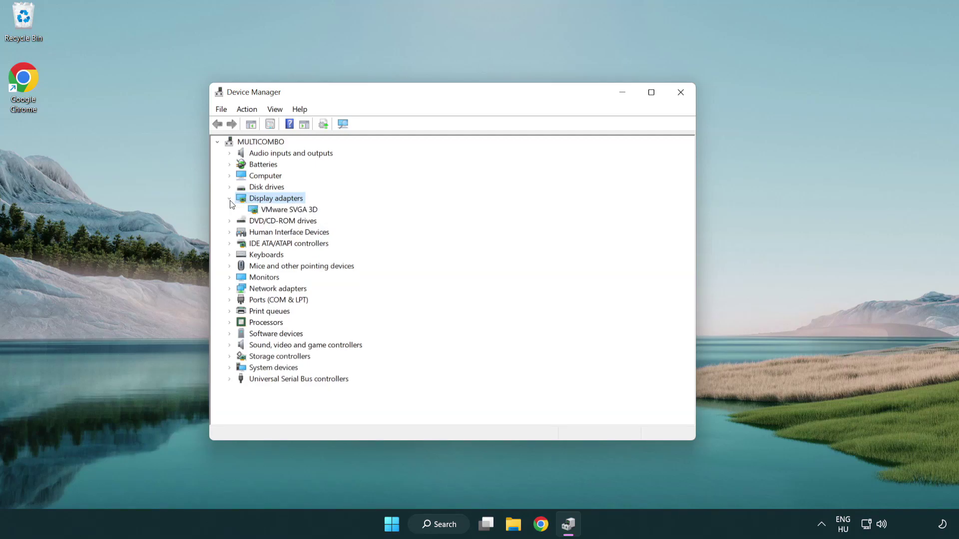
pyautogui.click(287, 209)
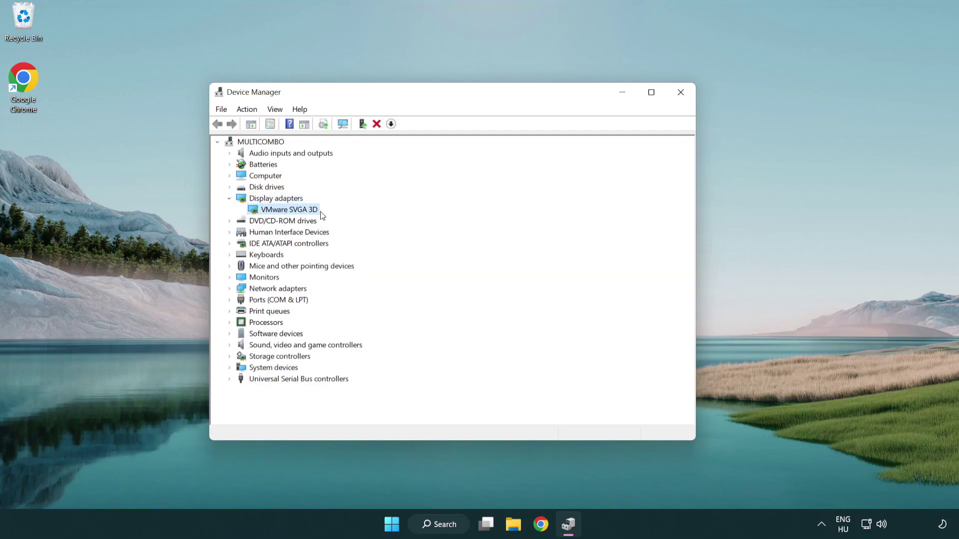
pyautogui.rightClick(285, 211)
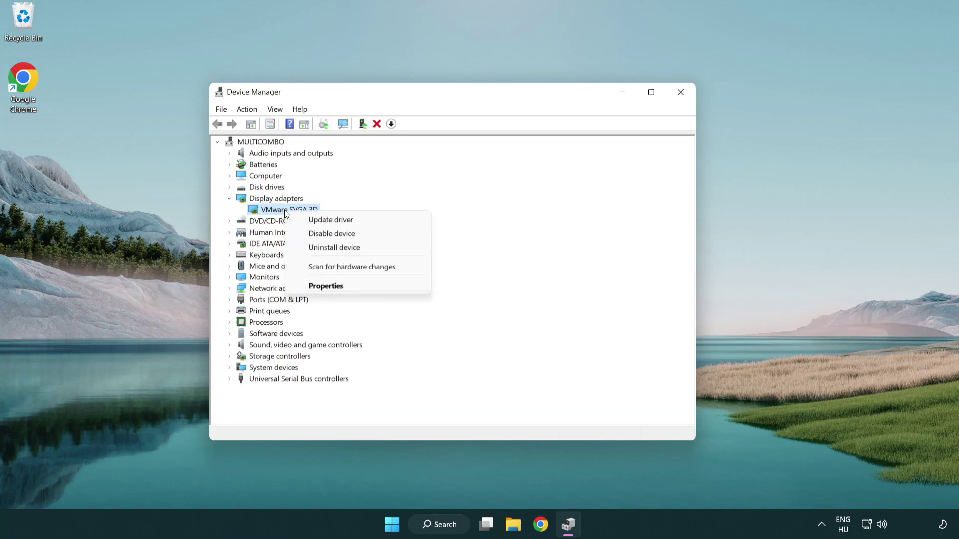
# Step: Run an automatic driver search for VMware SVGA 3D, confirming the best driver is already installed
pyautogui.click(379, 220)
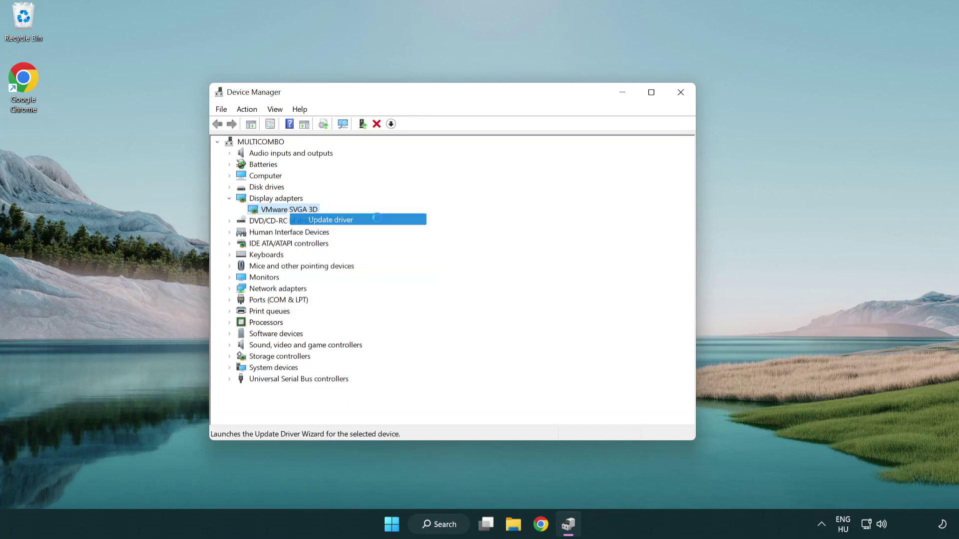
pyautogui.moveTo(396, 150); pyautogui.dragTo(415, 144)
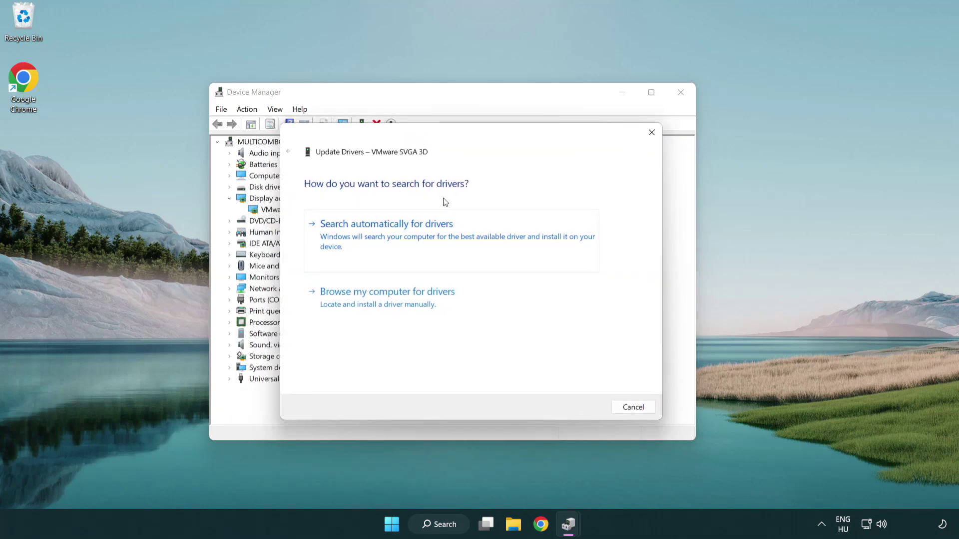
pyautogui.click(422, 234)
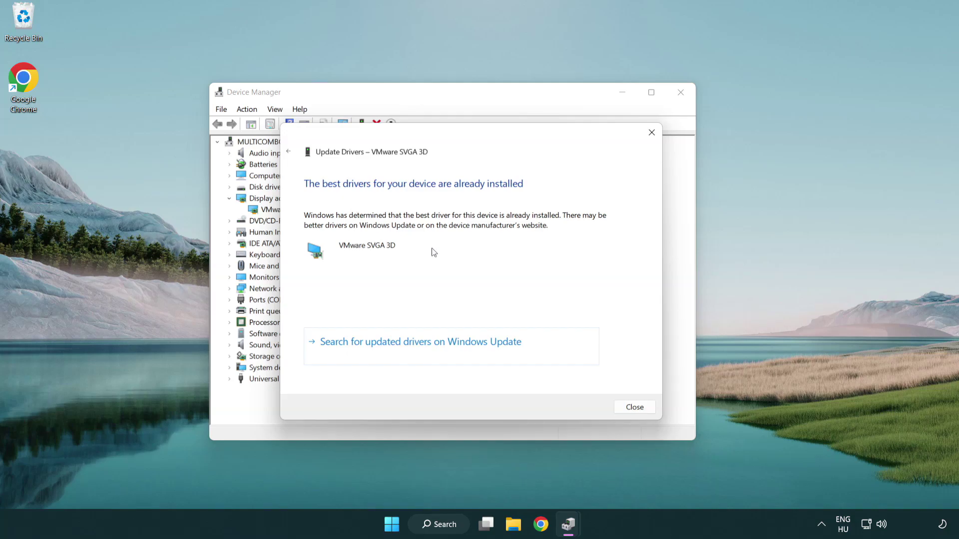
pyautogui.click(635, 409)
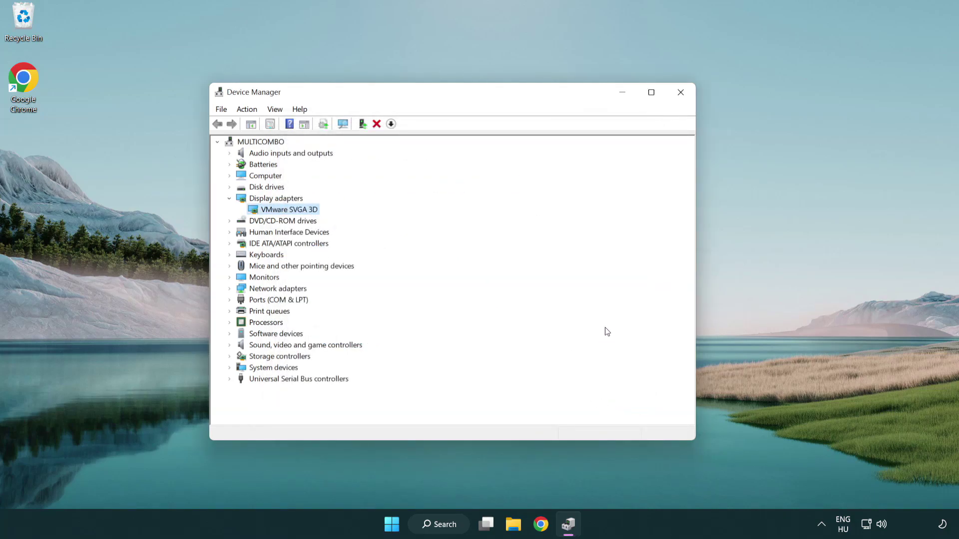
# Step: Close Device Manager and open Windows Update settings through a search for 'update'
pyautogui.click(684, 97)
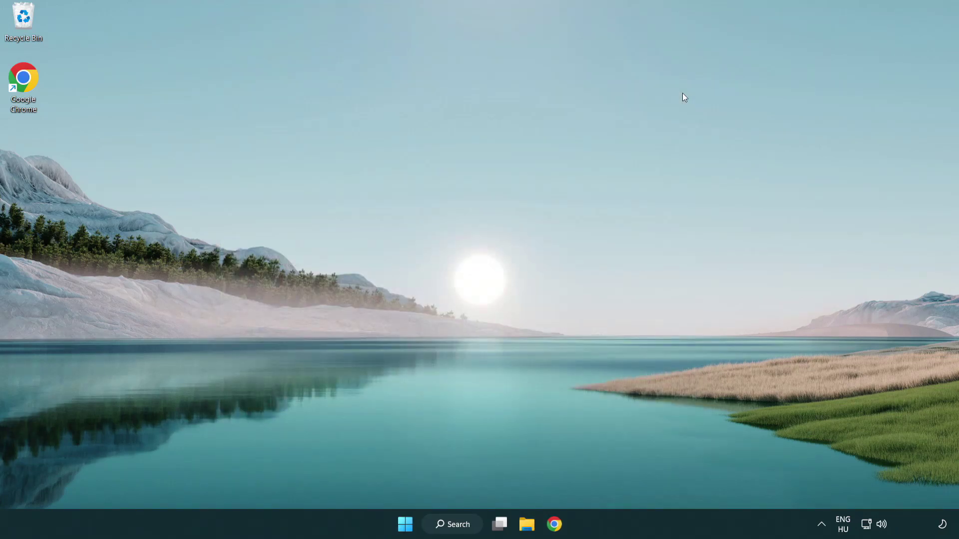
pyautogui.click(461, 520)
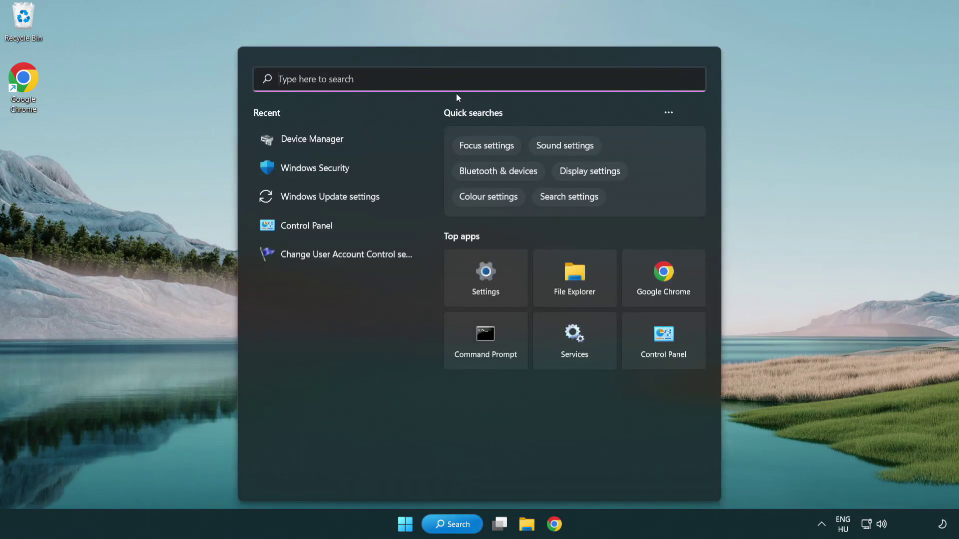
pyautogui.write('update')
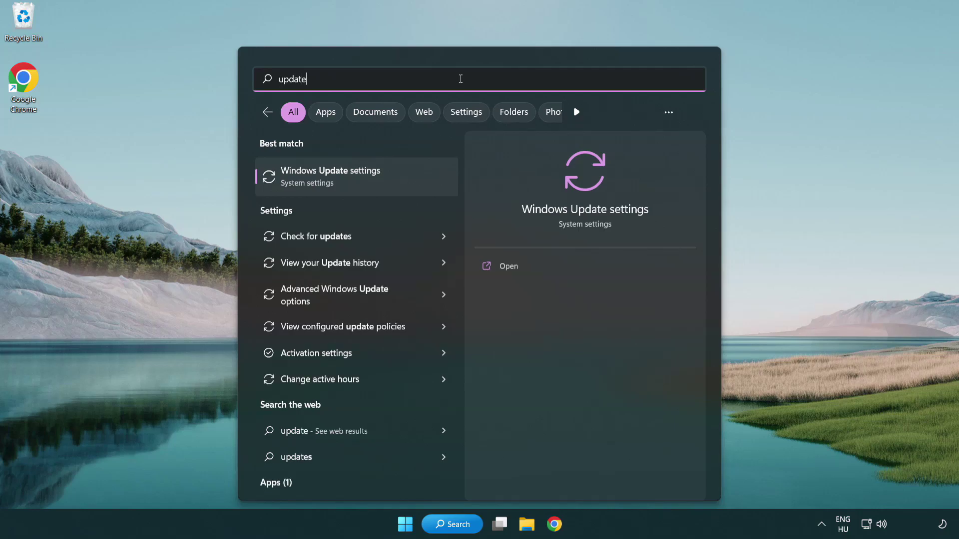
pyautogui.click(373, 181)
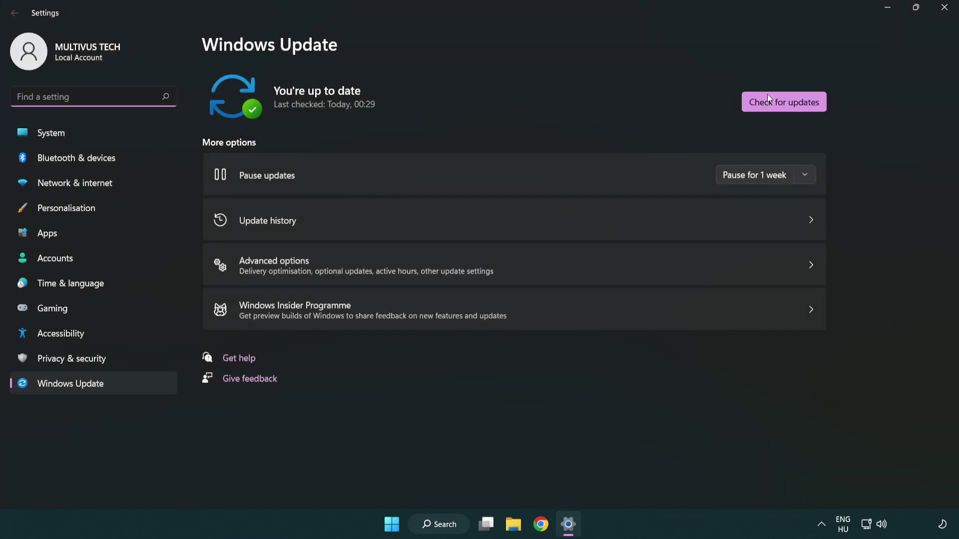
# Step: Check for updates and confirm the system is up to date, last checked 00:42
pyautogui.click(803, 107)
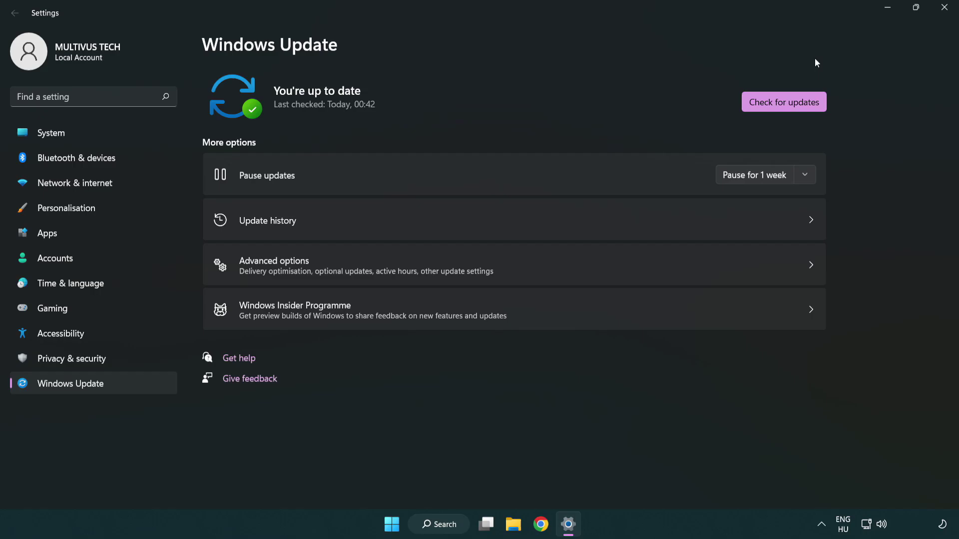
# Step: Close Settings and open Properties for the YOUR NOT WORKING APP desktop shortcut
pyautogui.click(941, 15)
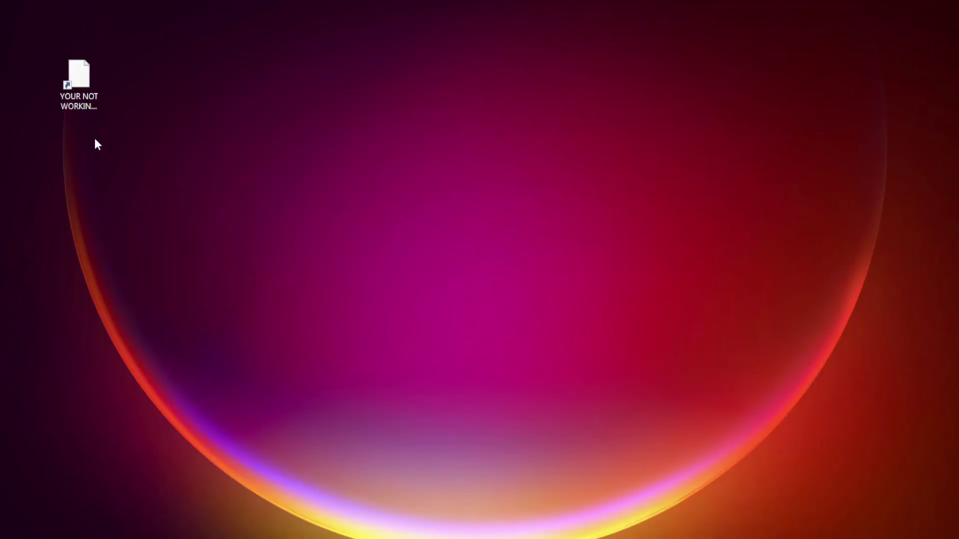
pyautogui.click(56, 100)
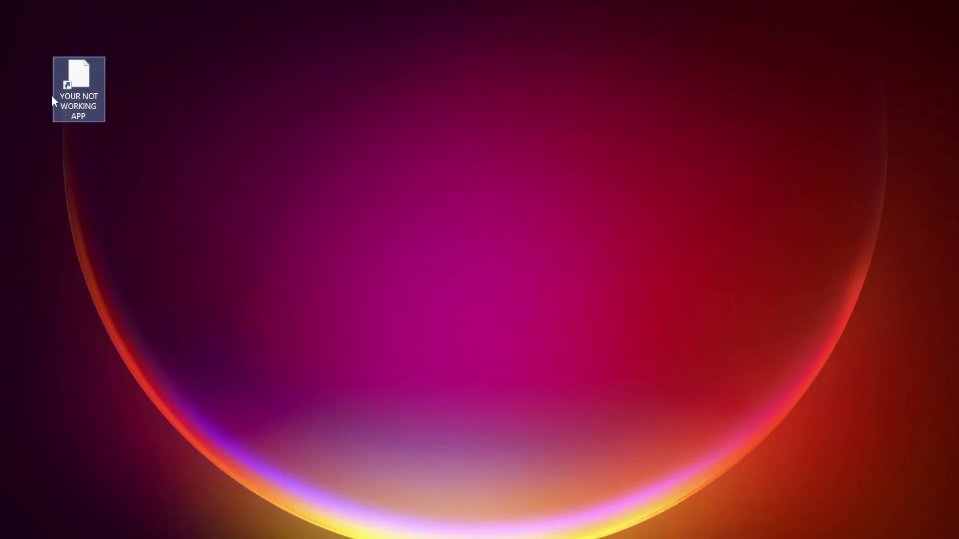
pyautogui.rightClick(78, 70)
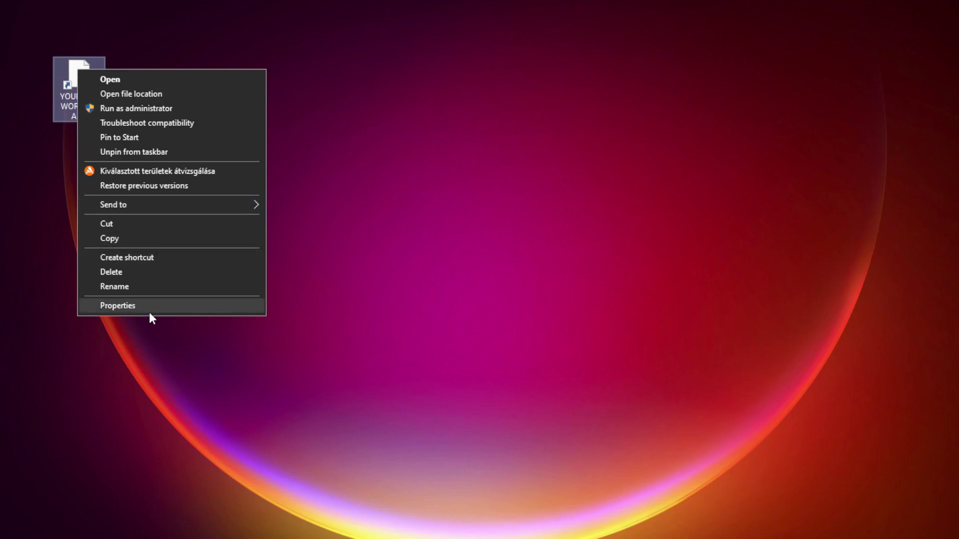
pyautogui.click(193, 309)
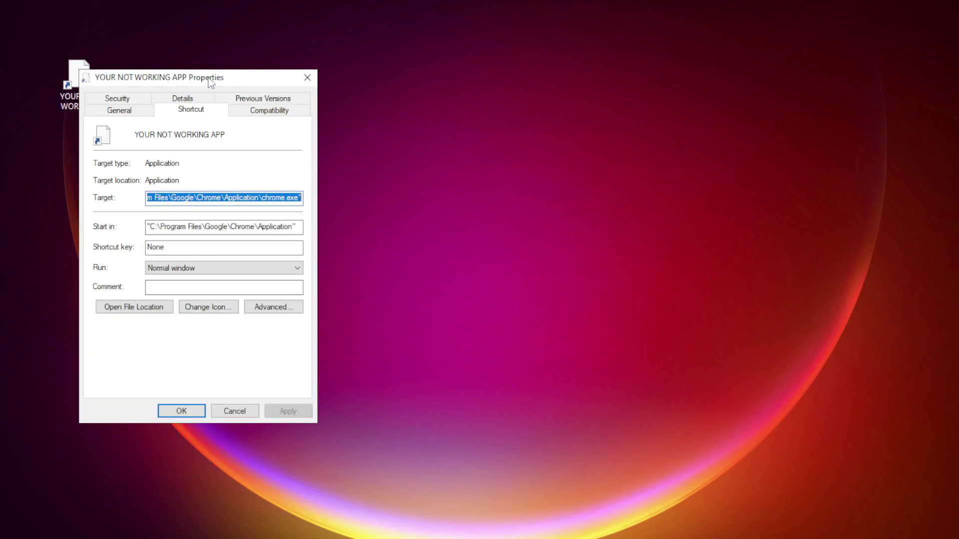
pyautogui.moveTo(209, 77); pyautogui.dragTo(483, 105)
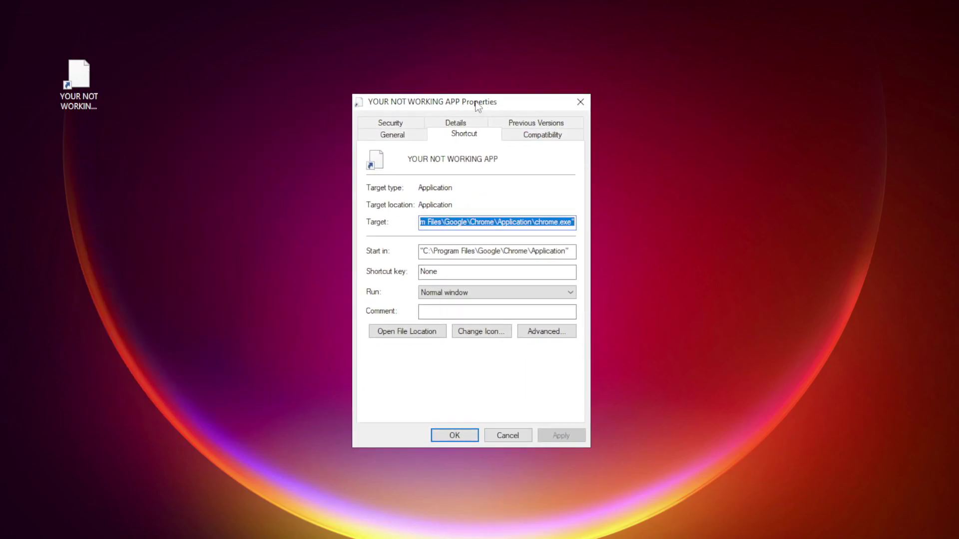
# Step: Set the shortcut to Windows 8 compatibility mode, run as administrator, without fullscreen optimizations
pyautogui.click(561, 139)
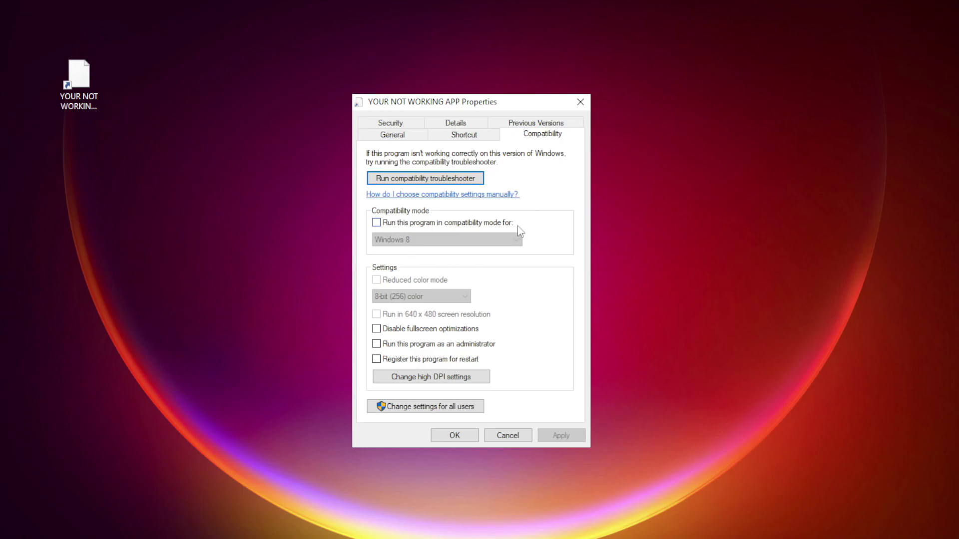
pyautogui.click(389, 223)
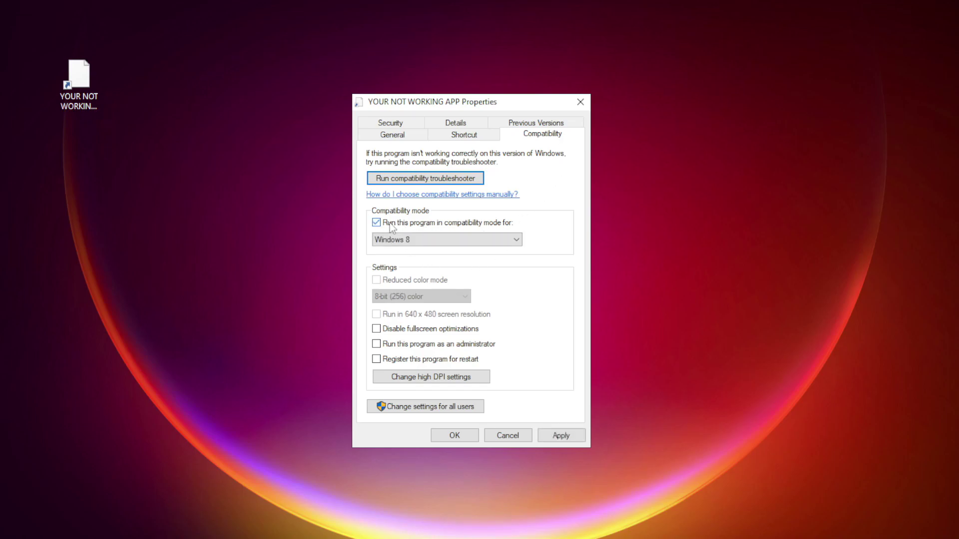
pyautogui.click(426, 240)
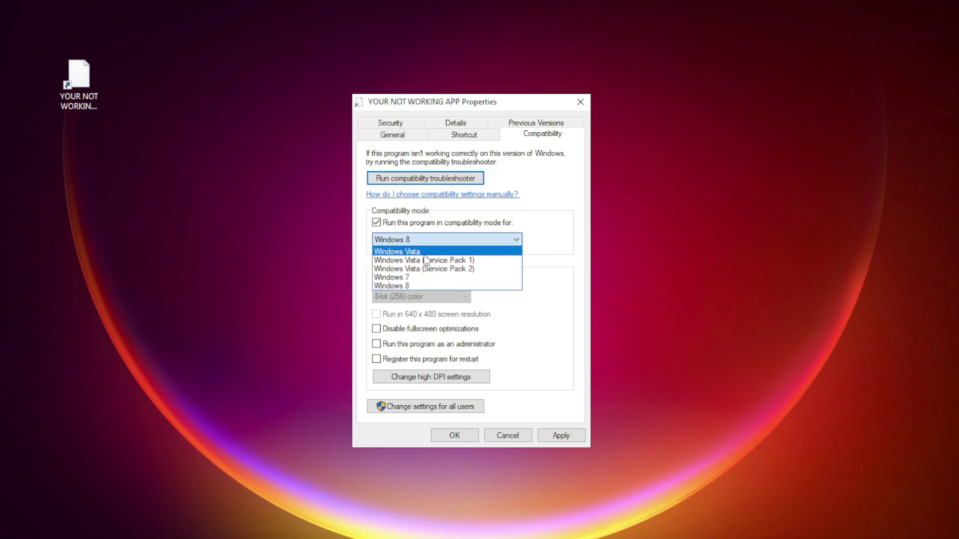
pyautogui.click(418, 282)
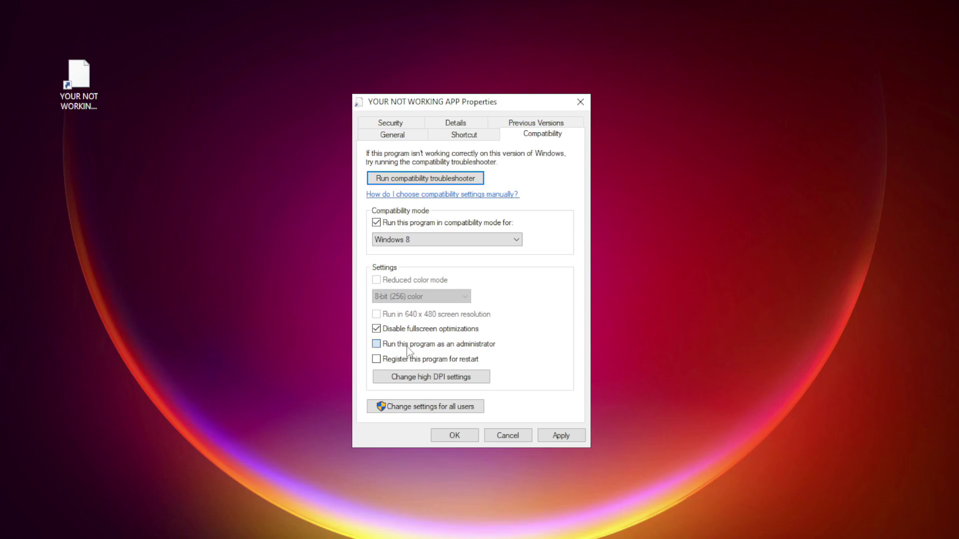
pyautogui.click(388, 344)
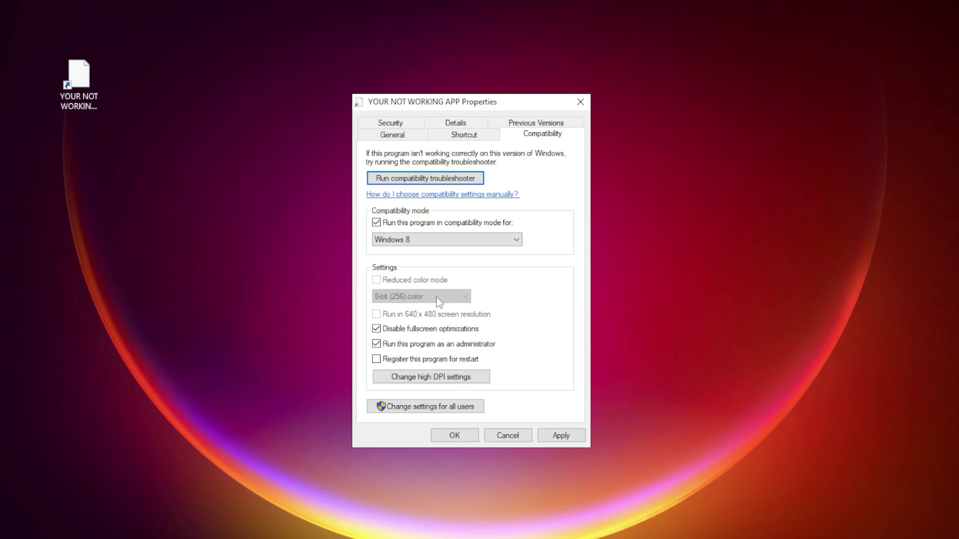
pyautogui.click(569, 438)
pyautogui.click(455, 436)
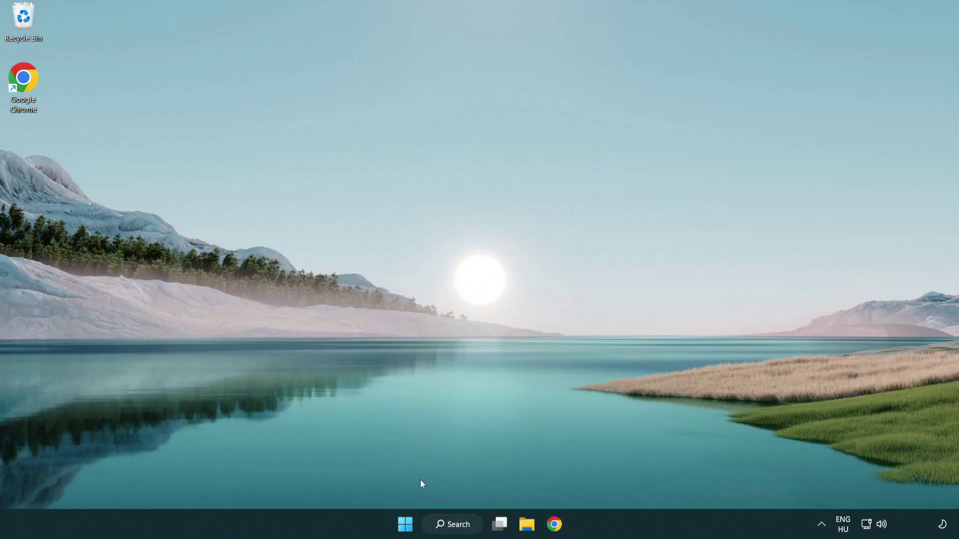
# Step: Right-click Start to show the Win+X Quick Link menu of system tools
pyautogui.rightClick(405, 529)
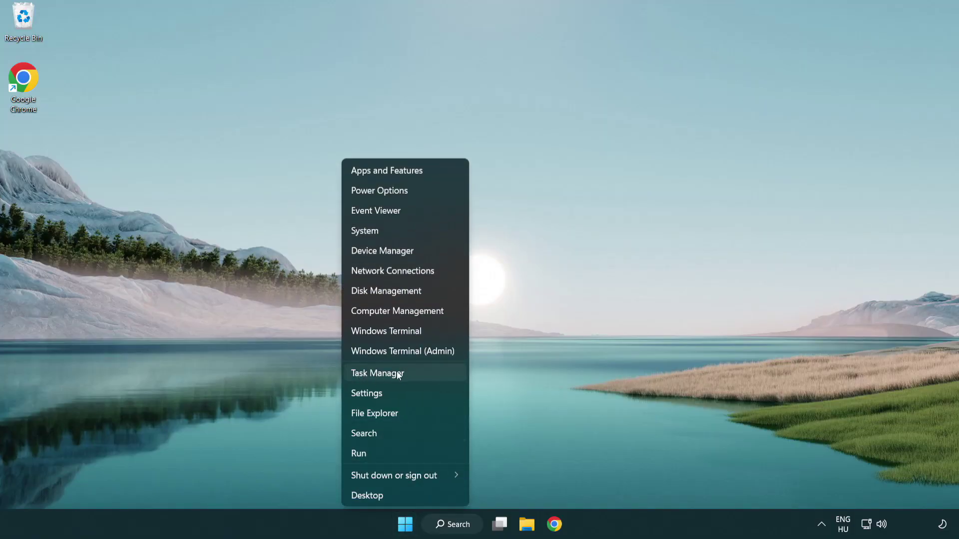
# Step: Launch Task Manager and disable Terminal, Phone Link, Cortana and Windows Security notifications at startup
pyautogui.click(424, 378)
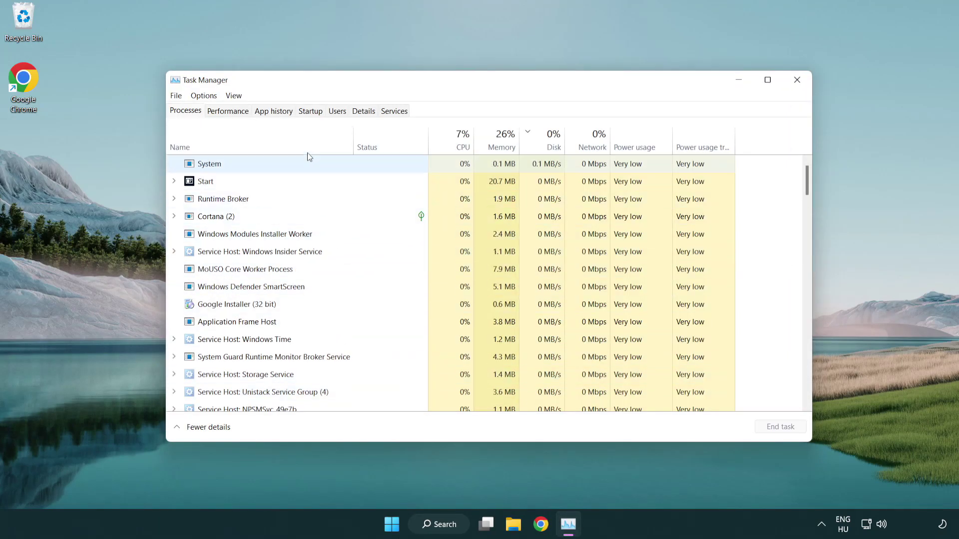
pyautogui.click(312, 111)
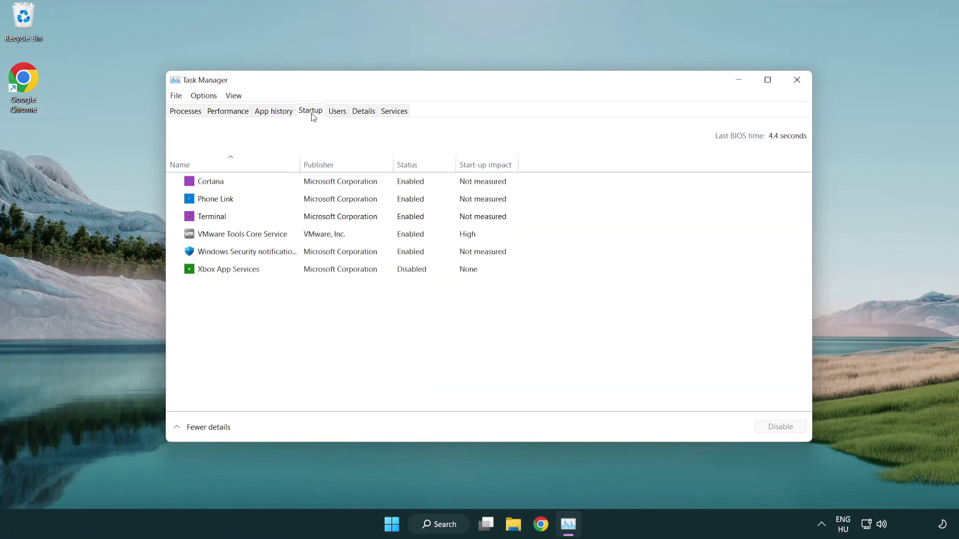
pyautogui.click(314, 218)
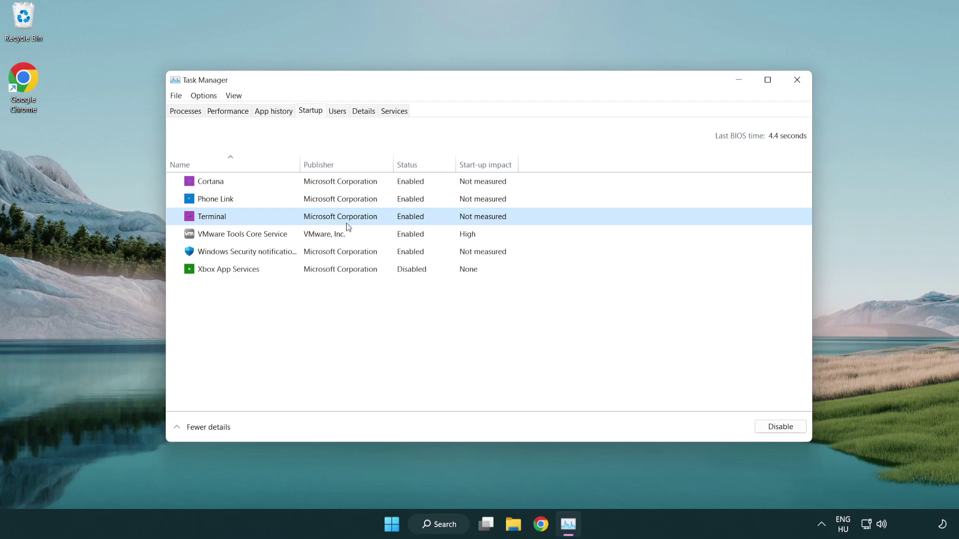
pyautogui.click(772, 426)
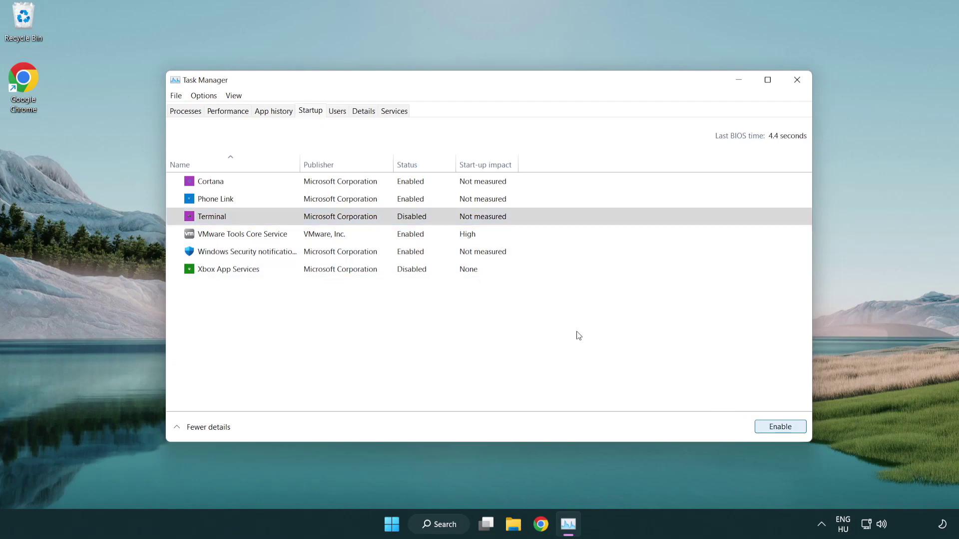
pyautogui.click(402, 201)
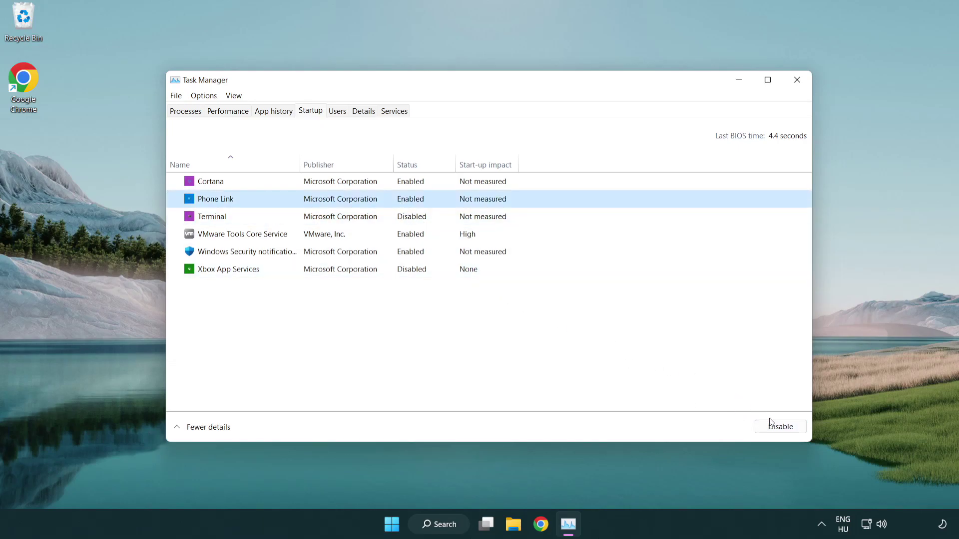
pyautogui.click(769, 424)
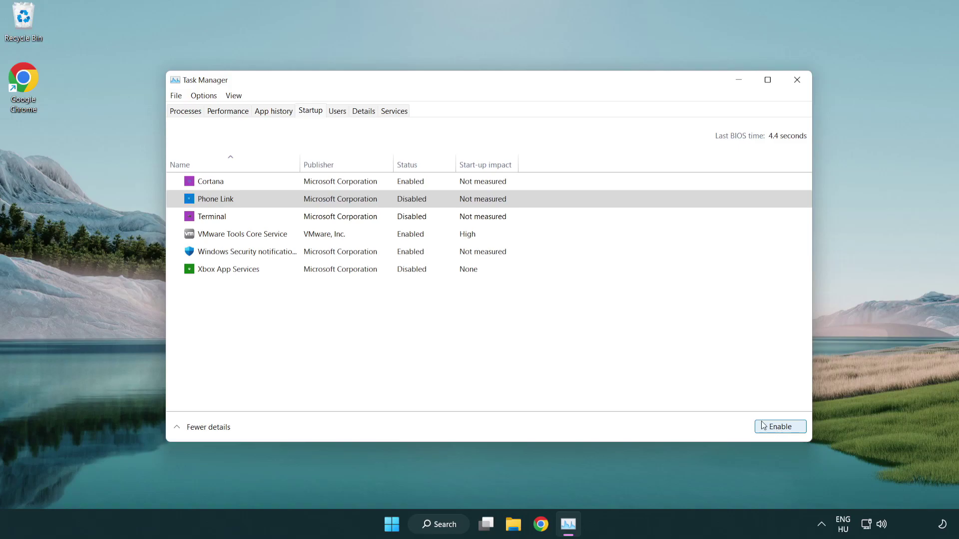
pyautogui.click(343, 187)
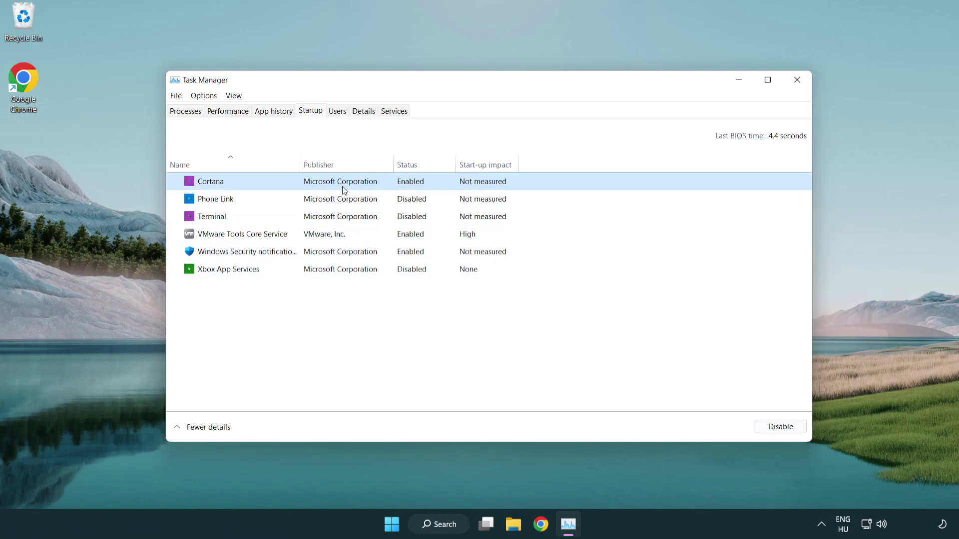
pyautogui.click(775, 426)
pyautogui.click(455, 253)
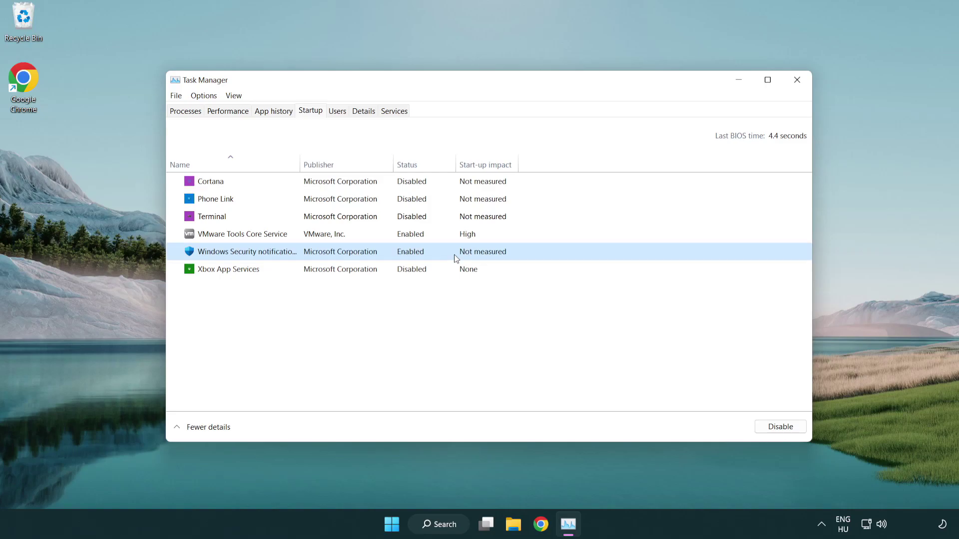
pyautogui.click(775, 426)
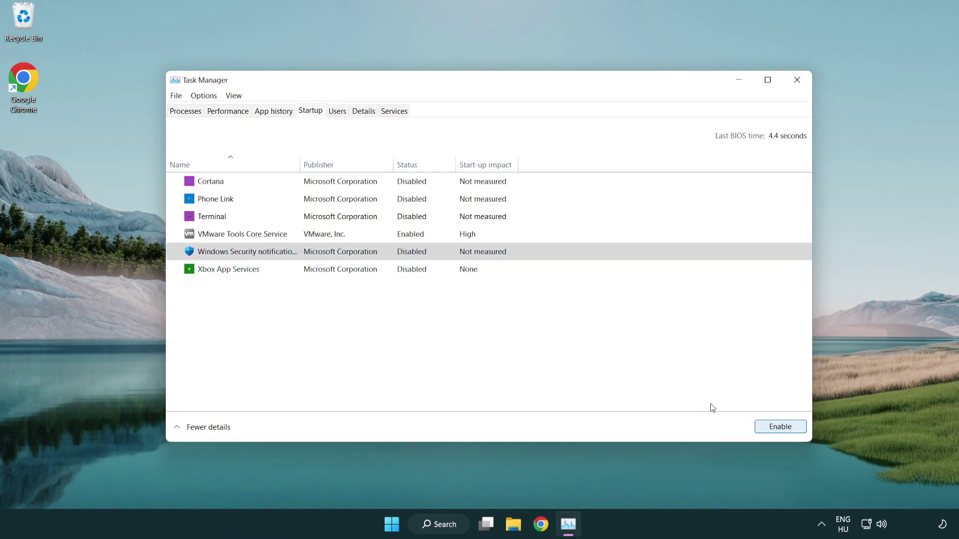
# Step: Close Task Manager and launch Windows Security through a search for 'security'
pyautogui.click(799, 87)
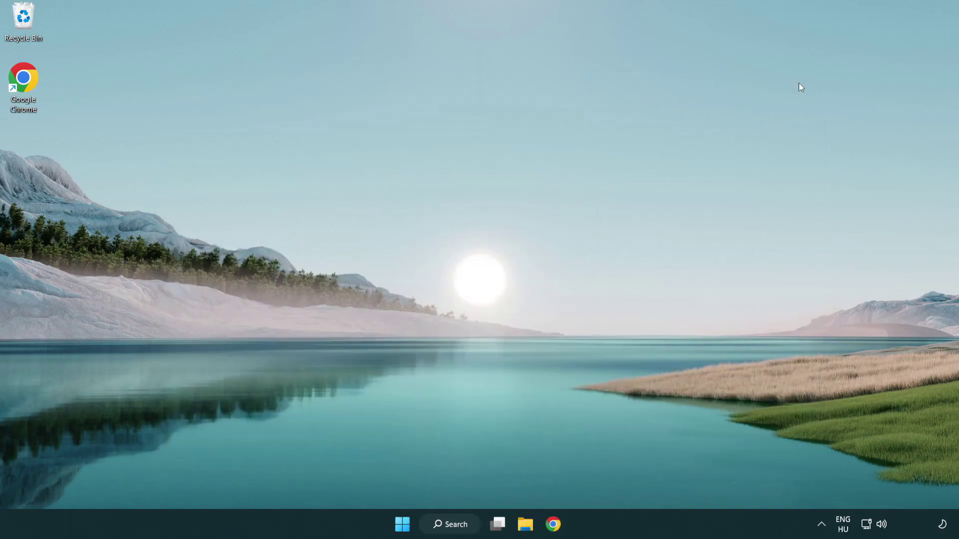
pyautogui.click(458, 529)
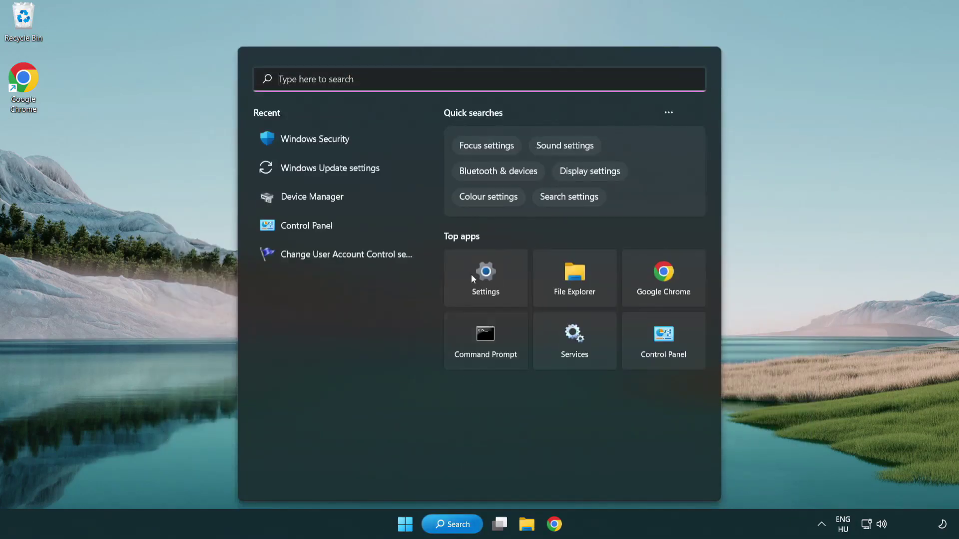
pyautogui.write('securi')
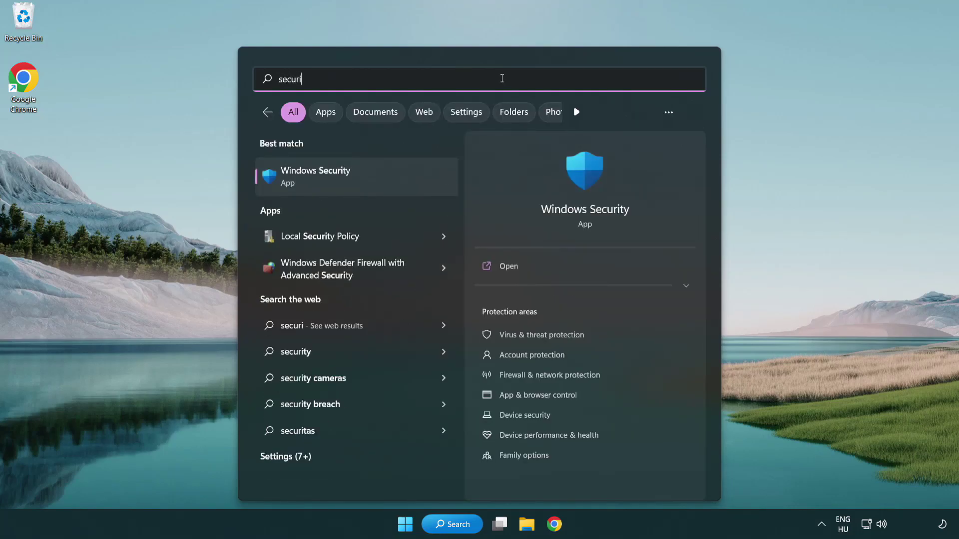
pyautogui.write('ty')
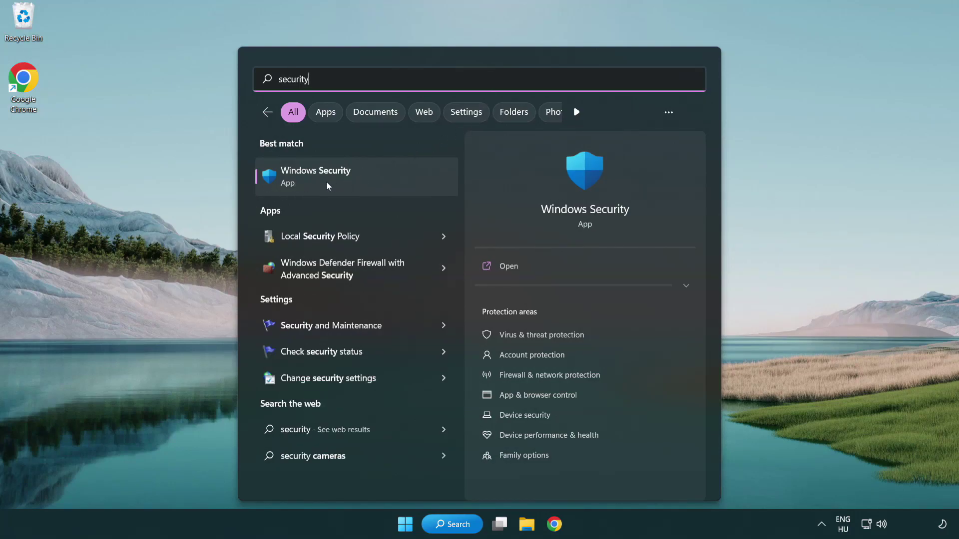
pyautogui.click(391, 182)
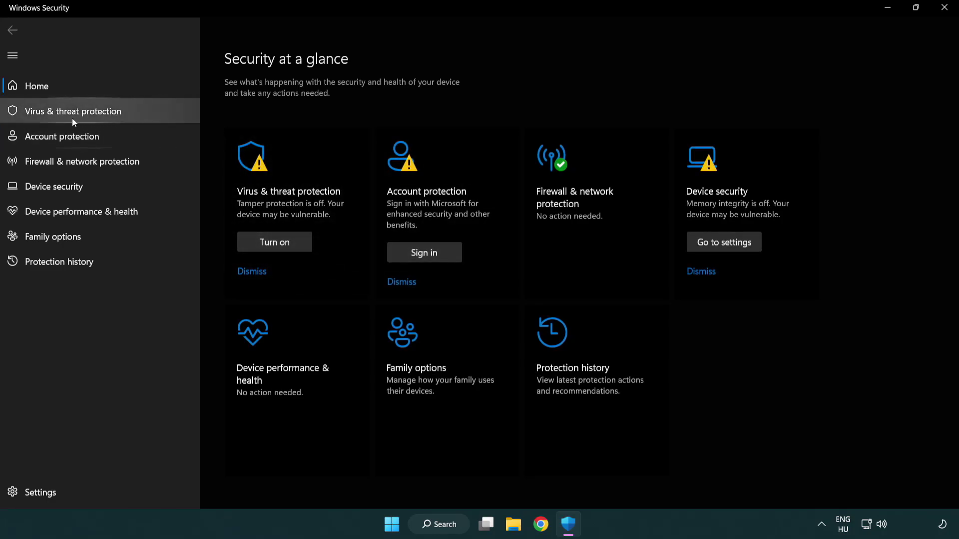
# Step: Go to Virus & threat protection settings and scroll down to the Exclusions section
pyautogui.click(144, 110)
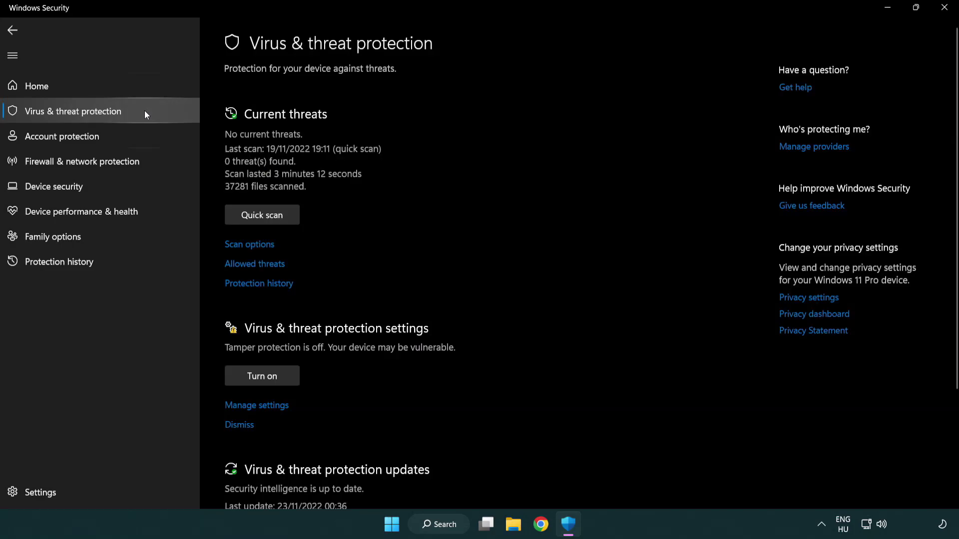
pyautogui.scroll(-3, 277, 215)
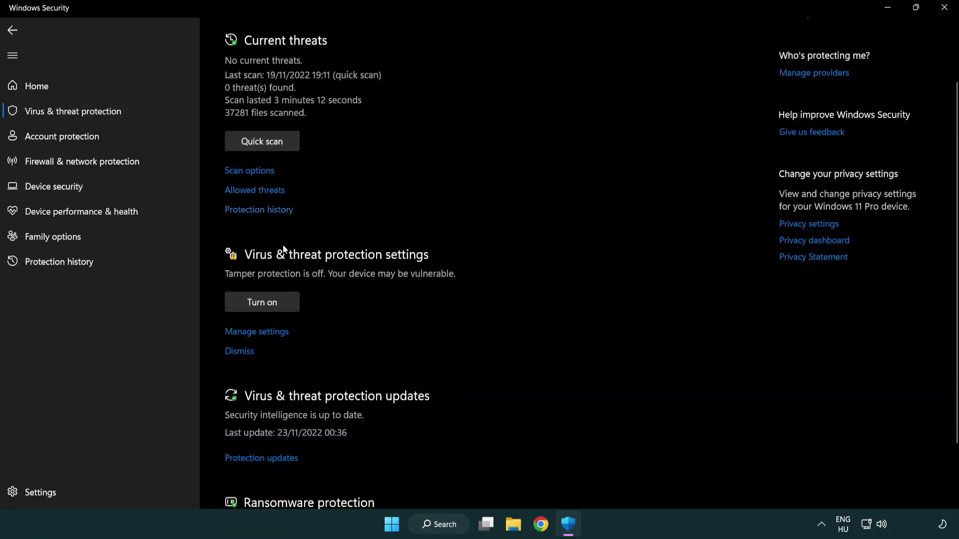
pyautogui.click(256, 333)
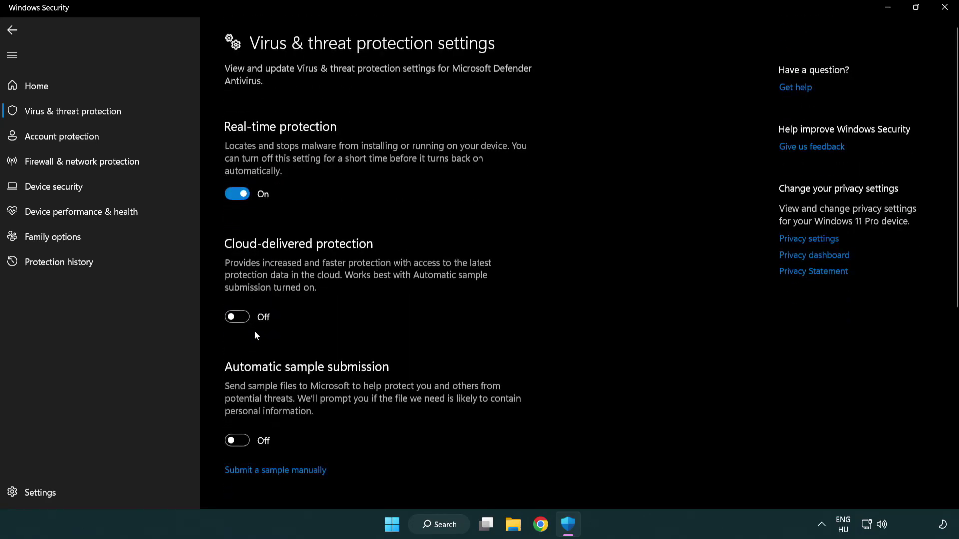
pyautogui.scroll(-10, 255, 332)
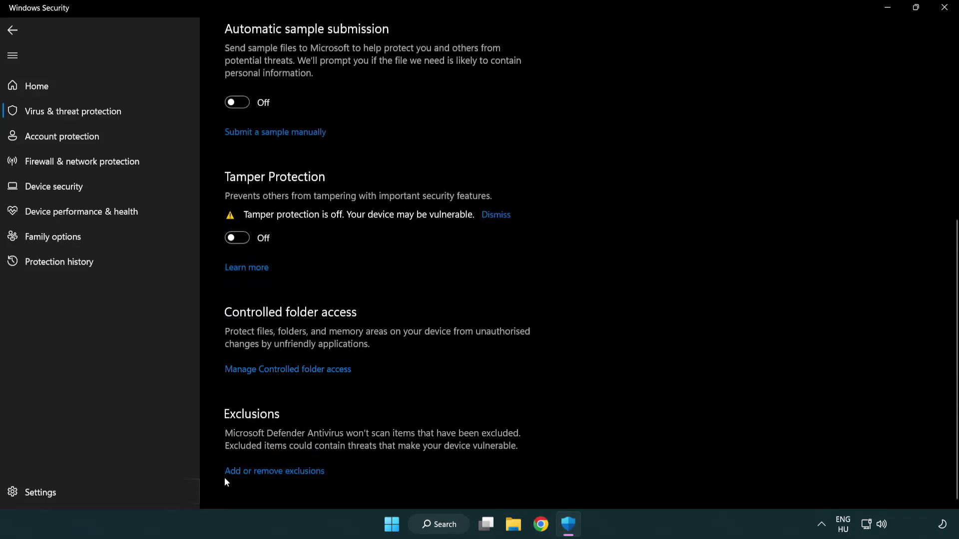
# Step: Open the Exclusions list showing chrome.exe and start adding a new exclusion
pyautogui.click(279, 472)
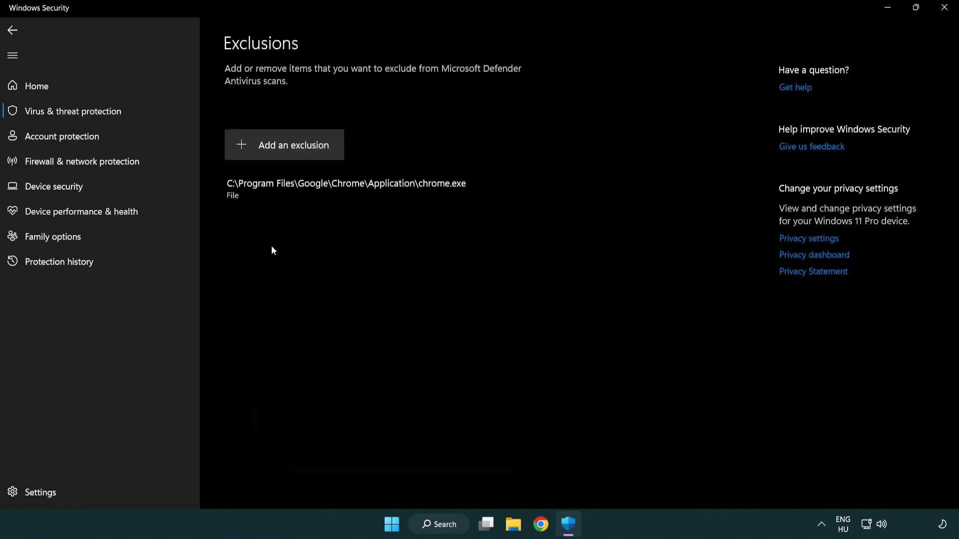
pyautogui.click(288, 151)
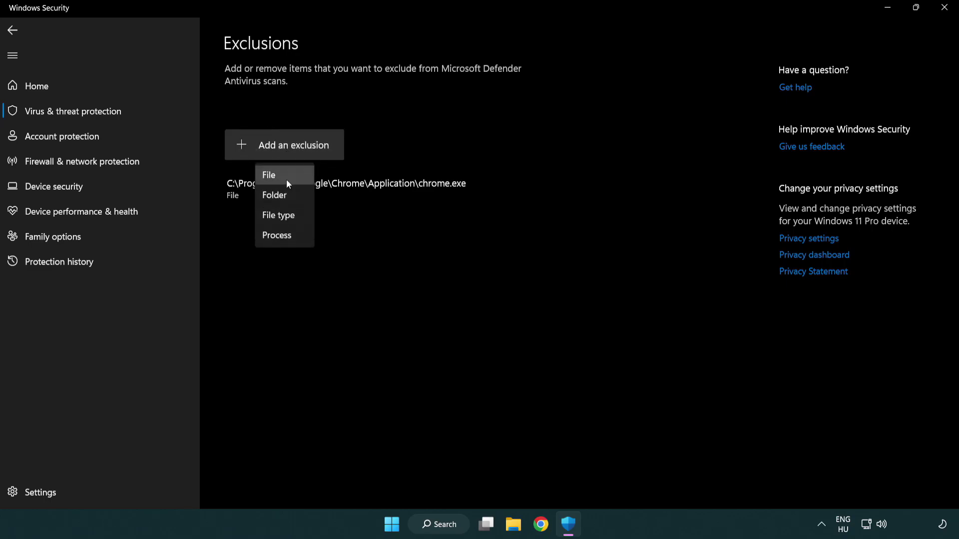
# Step: Pick the NOT WORKING APP shortcut in C:\Program Files (x86)\NOT WORKING APP as the file exclusion
pyautogui.click(289, 176)
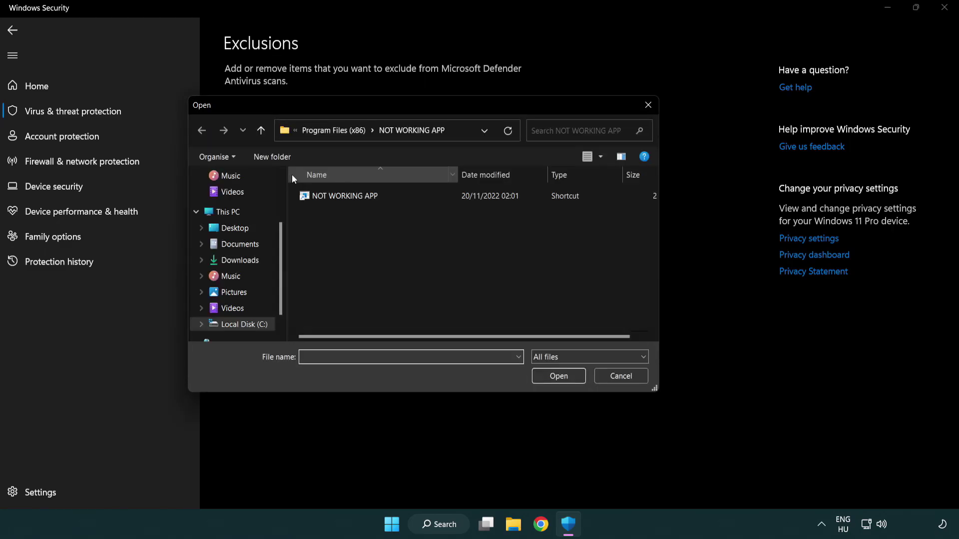
pyautogui.click(325, 133)
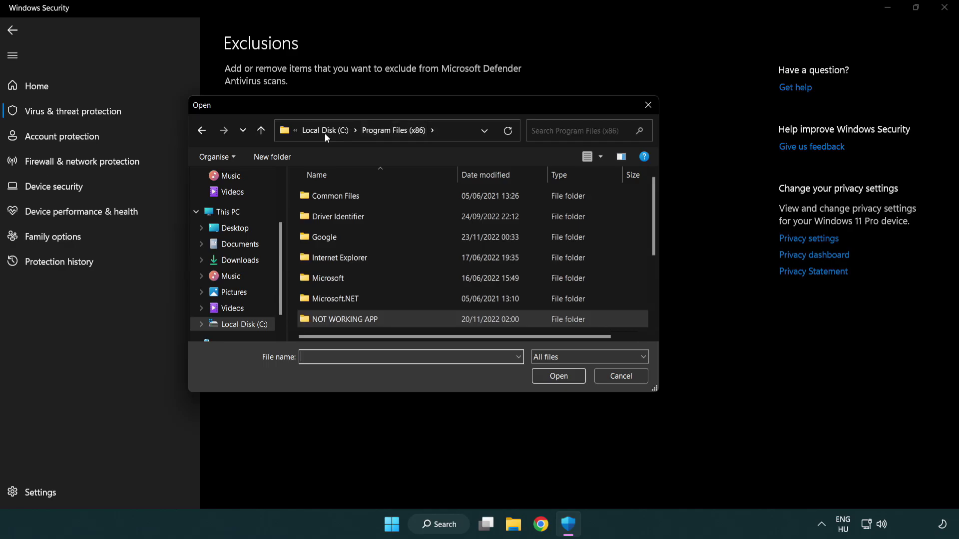
pyautogui.click(330, 131)
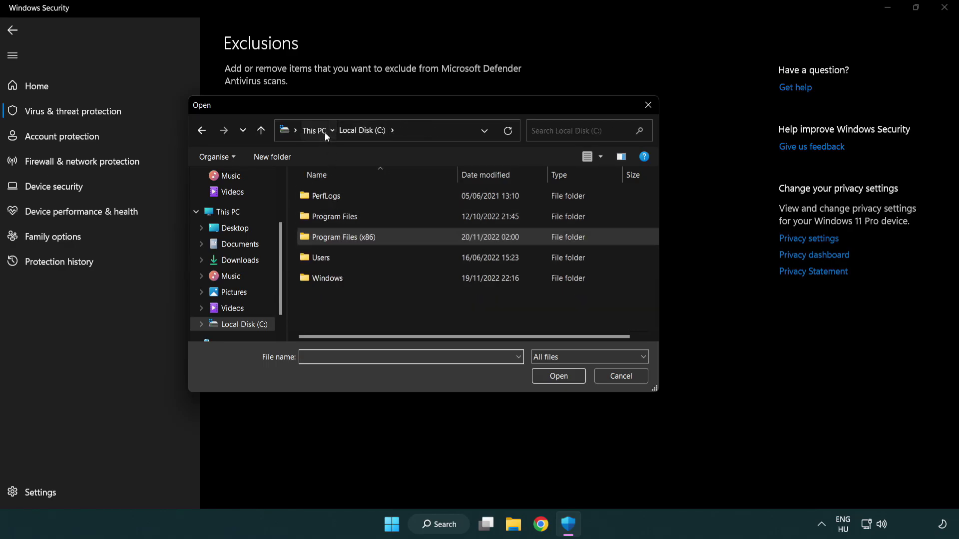
pyautogui.click(322, 132)
pyautogui.doubleClick(350, 331)
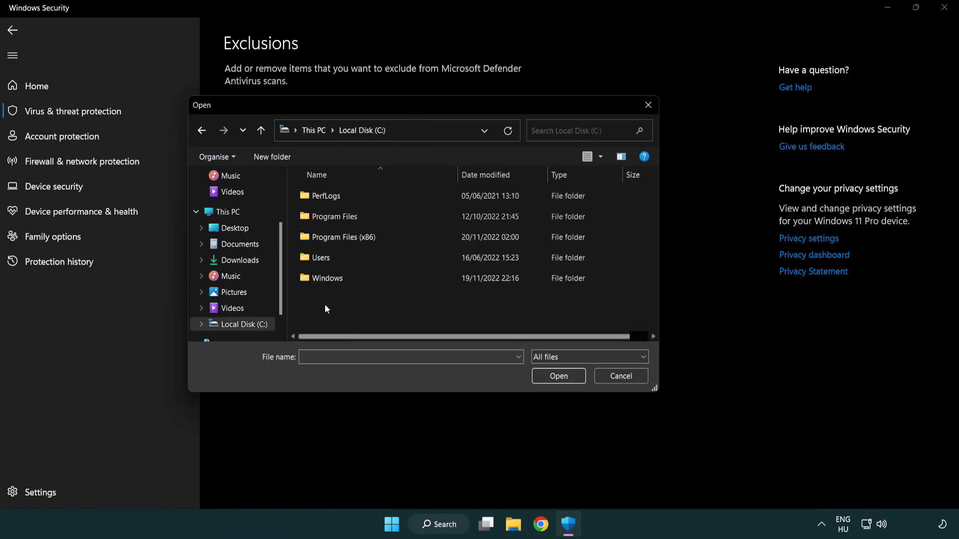
pyautogui.doubleClick(350, 237)
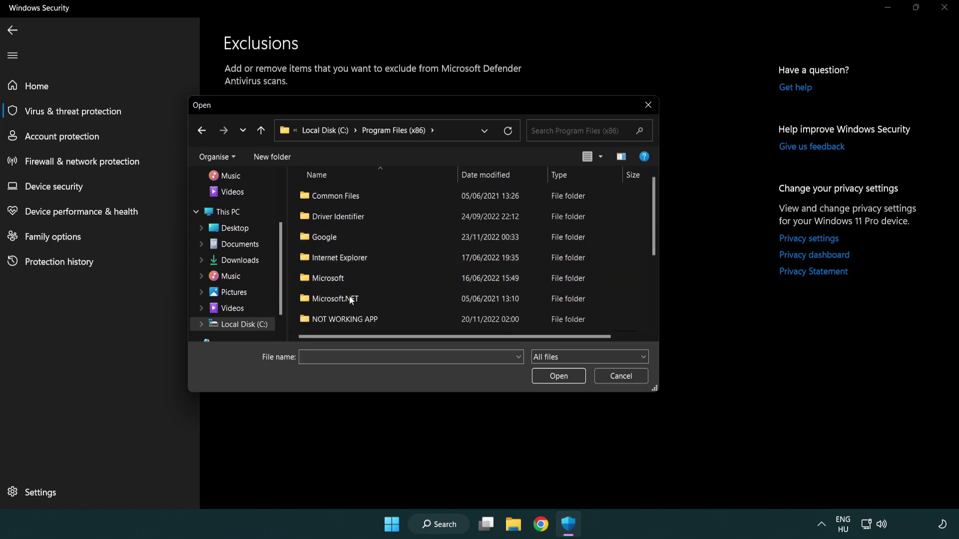
pyautogui.doubleClick(357, 321)
pyautogui.click(339, 197)
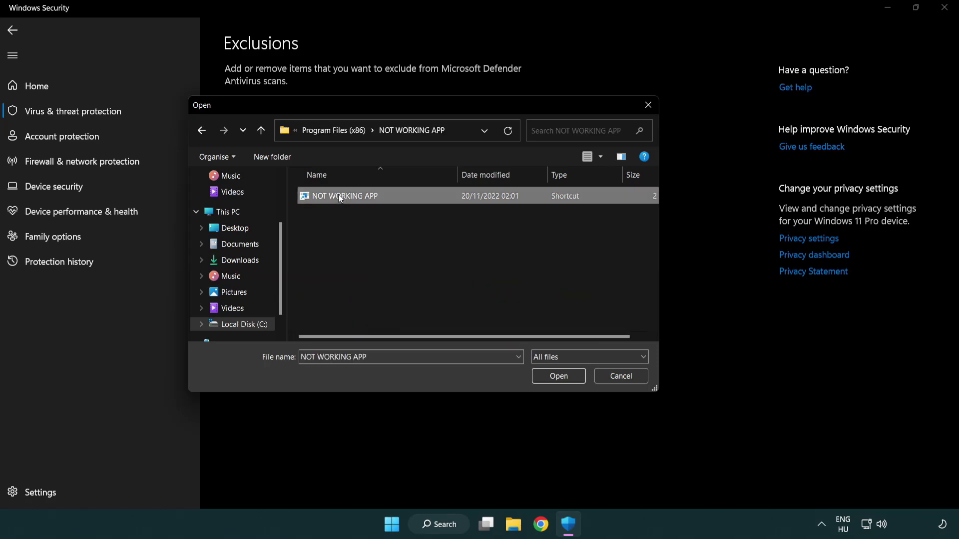
pyautogui.click(558, 379)
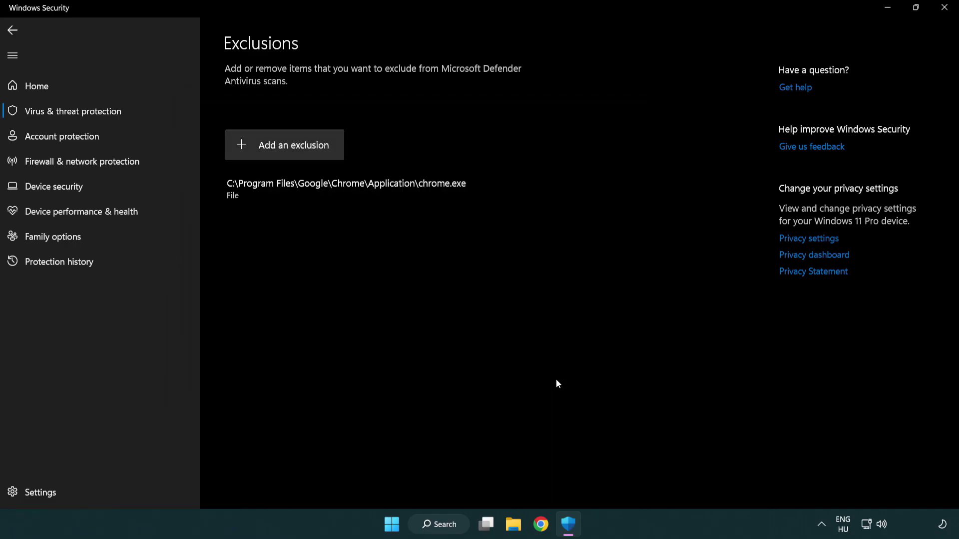
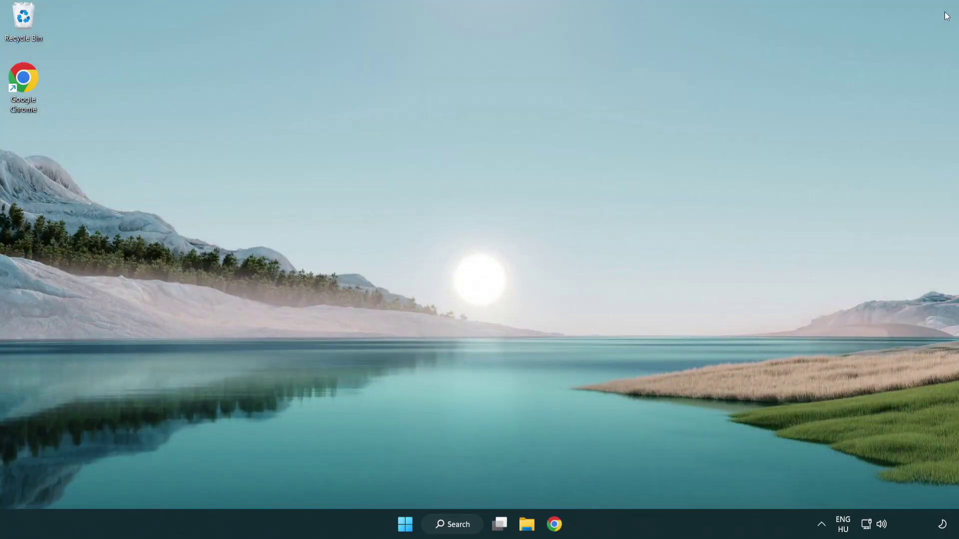
# Step: Open the Start menu's power options showing Sleep, Shut down and Restart
pyautogui.click(405, 524)
pyautogui.click(639, 480)
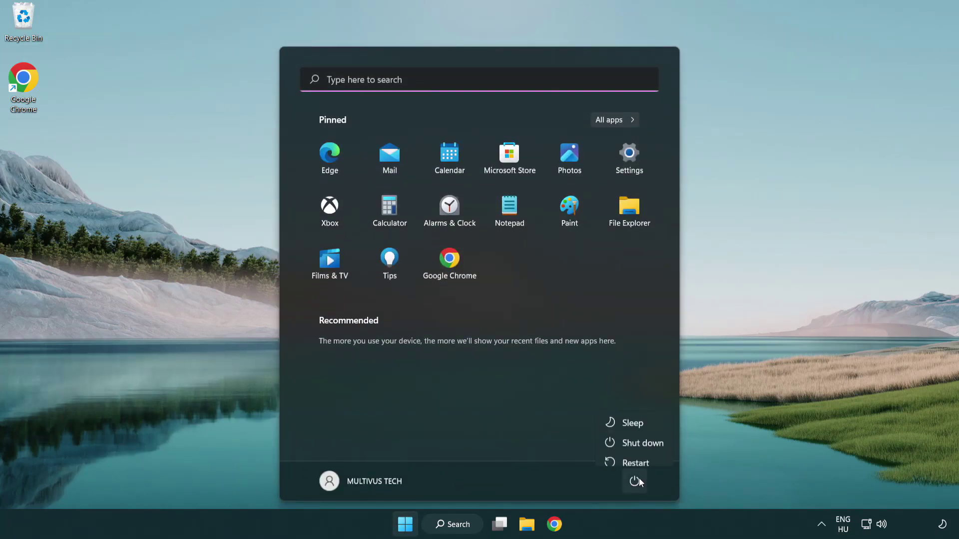